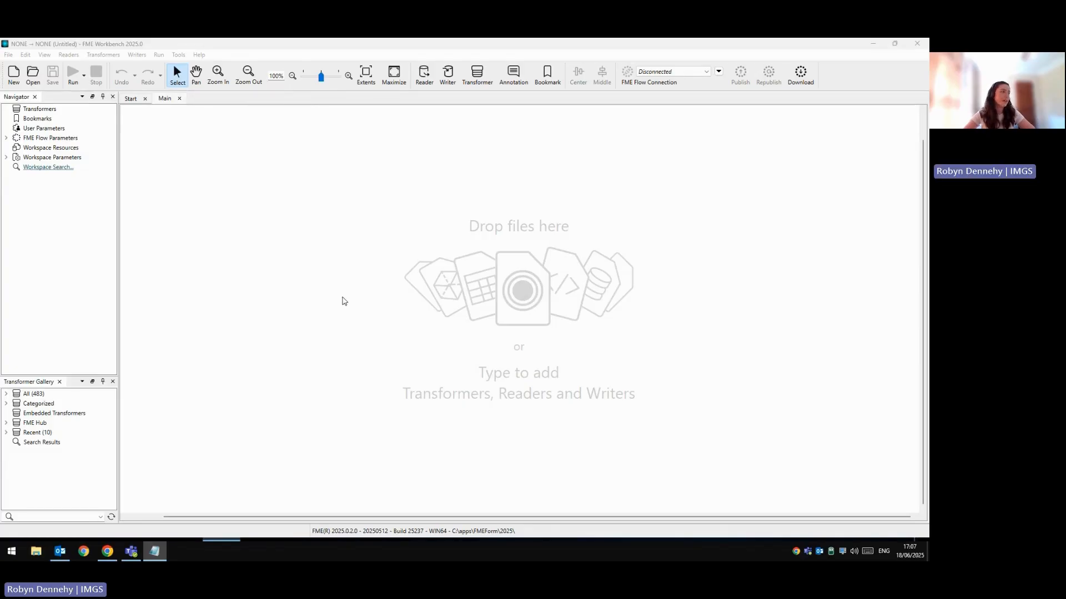
# Open the web services manager from the Web Connections section of the FME options.
pyautogui.click(178, 55)
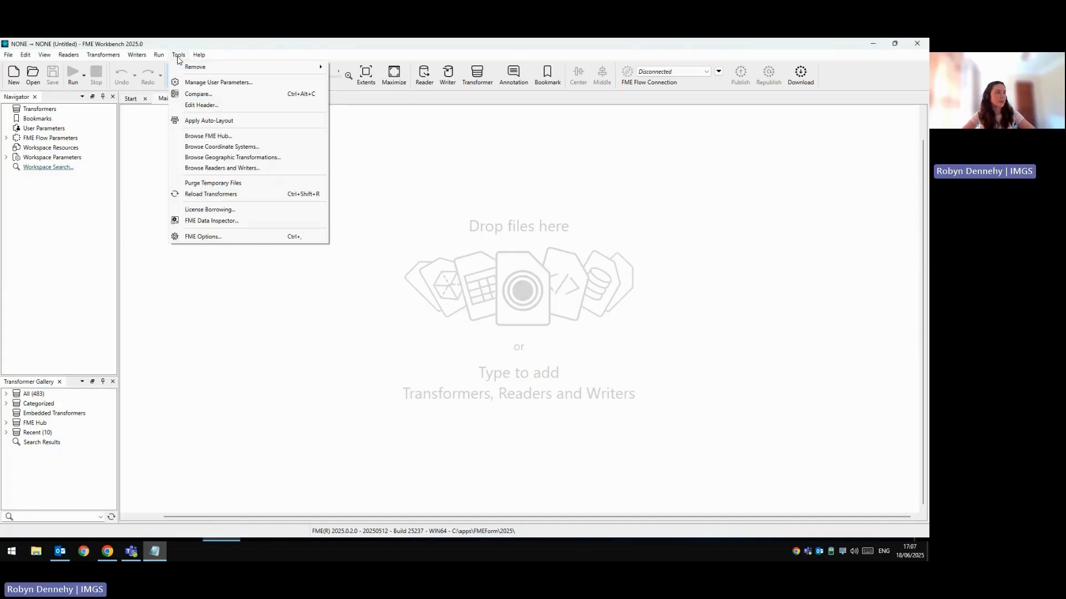
pyautogui.click(222, 238)
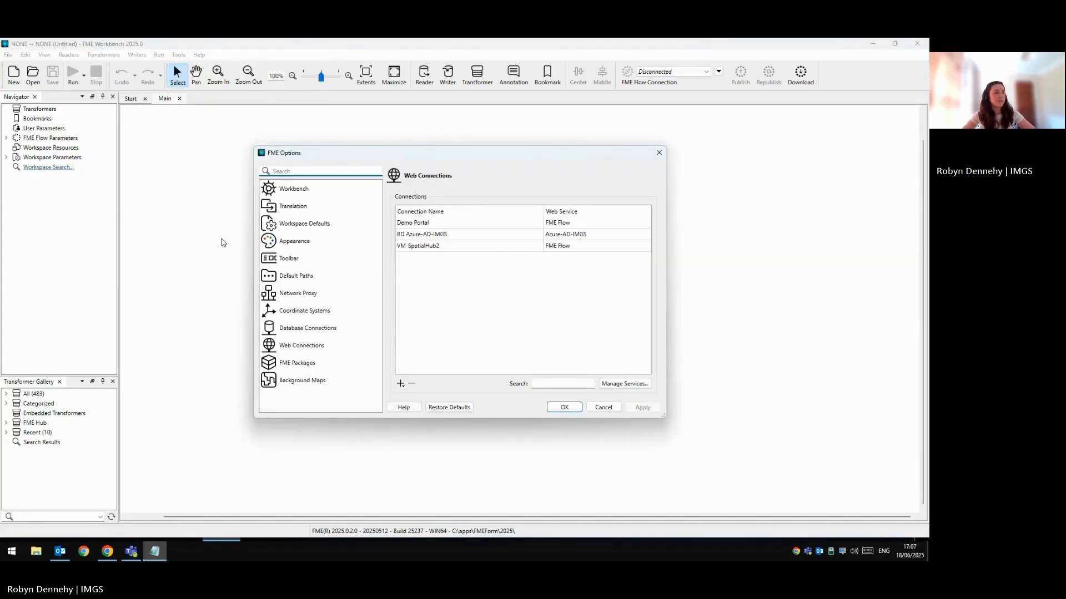
pyautogui.click(311, 345)
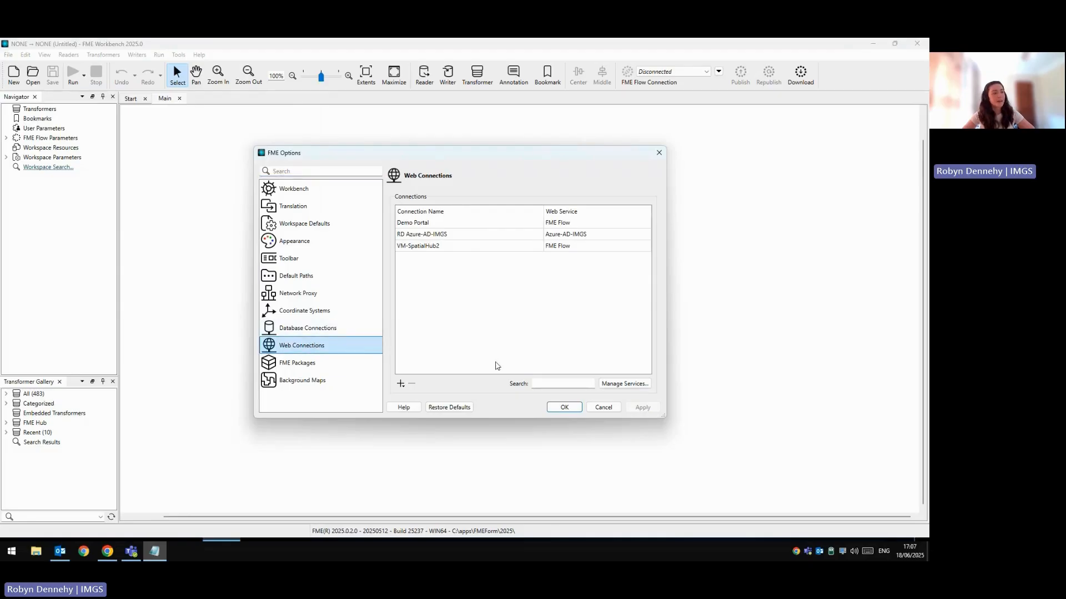
pyautogui.click(607, 384)
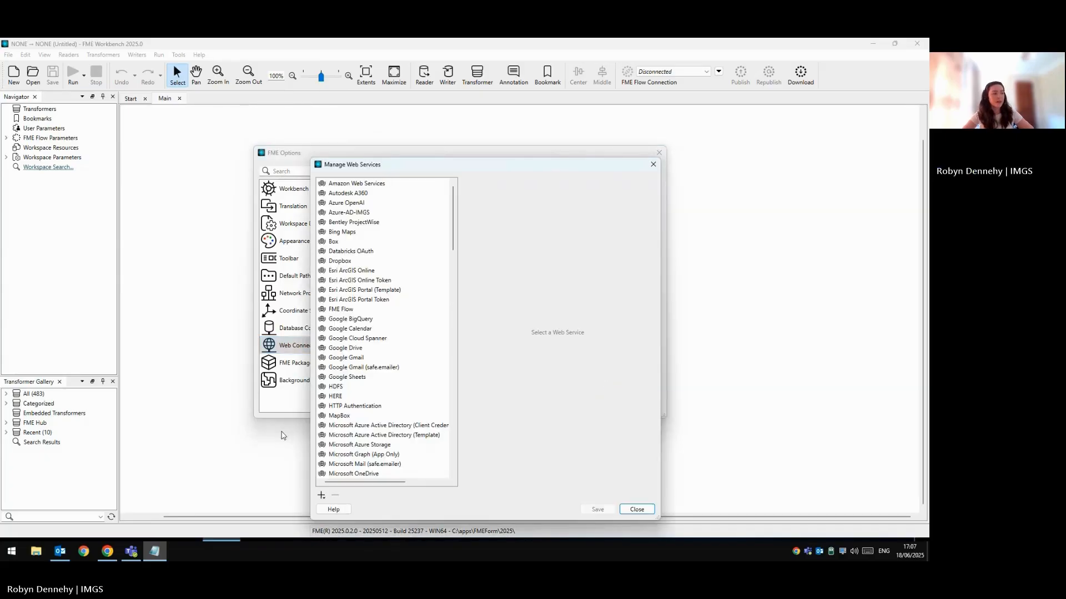
# Import the web service file Azure-AD-IMGS 1.xml, overwriting the existing Azure-AD-IMGS service, and close the web services manager.
pyautogui.click(321, 496)
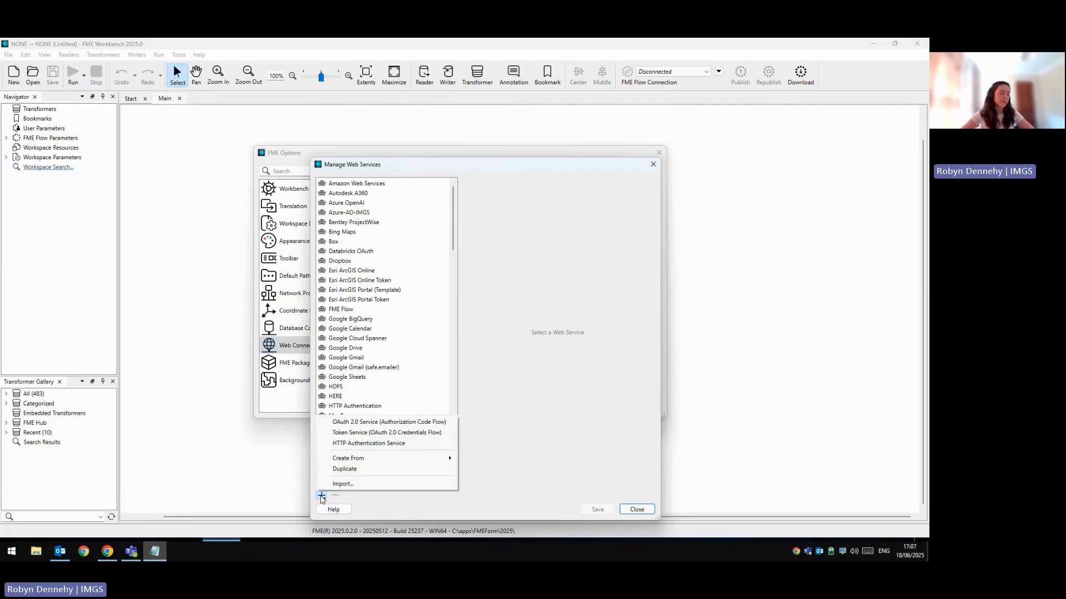
pyautogui.click(340, 484)
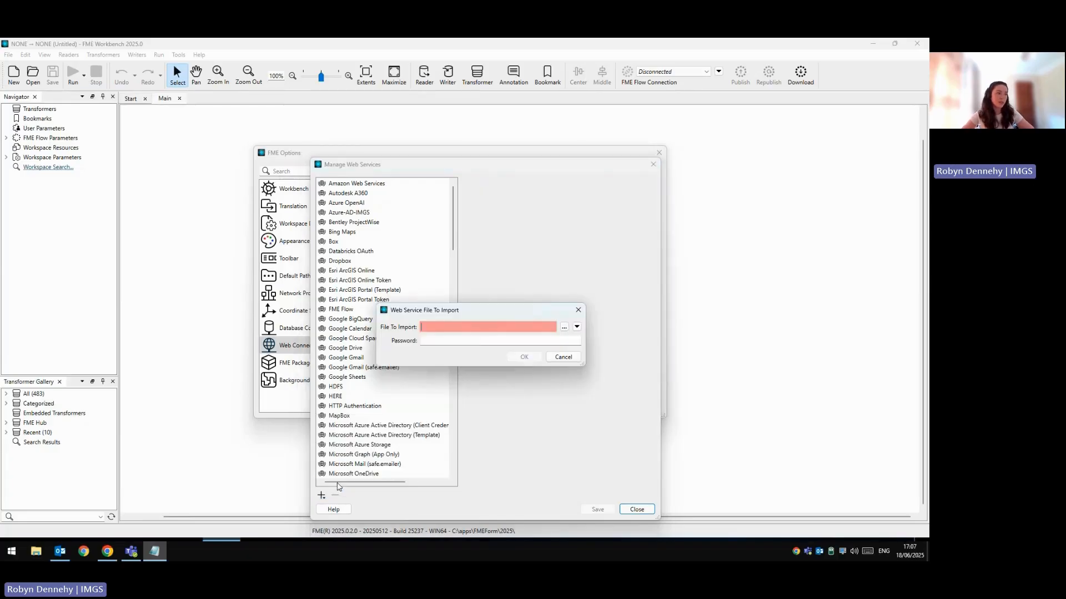
pyautogui.click(564, 328)
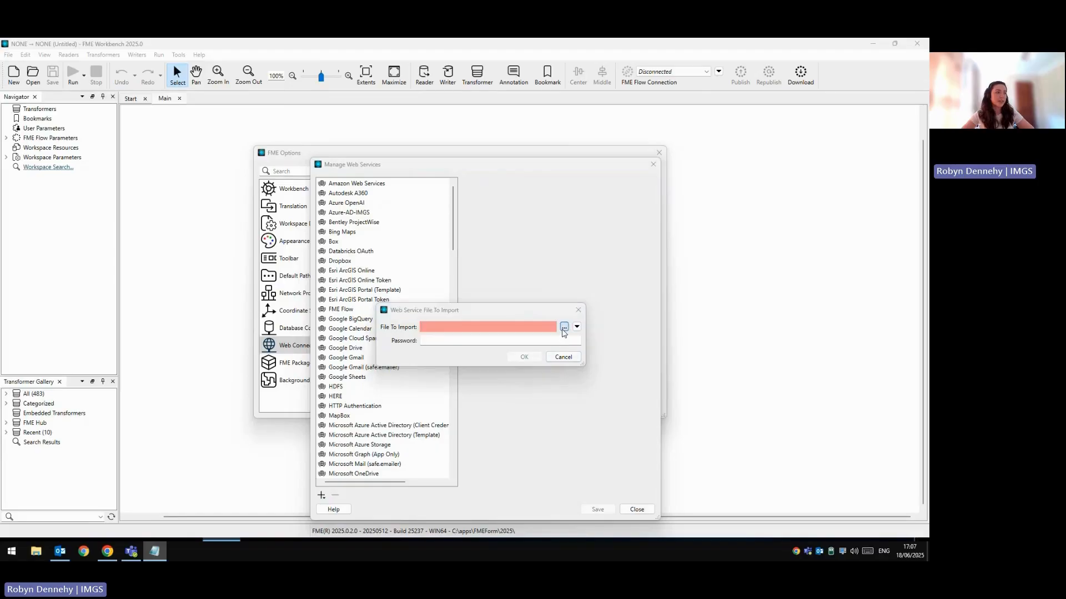
pyautogui.click(527, 254)
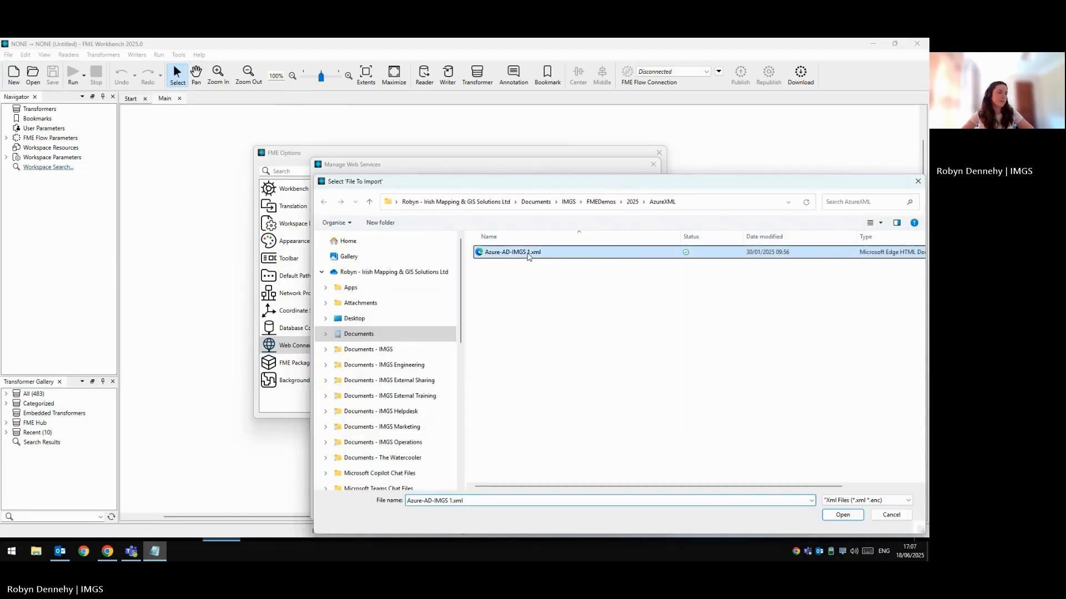
pyautogui.click(841, 515)
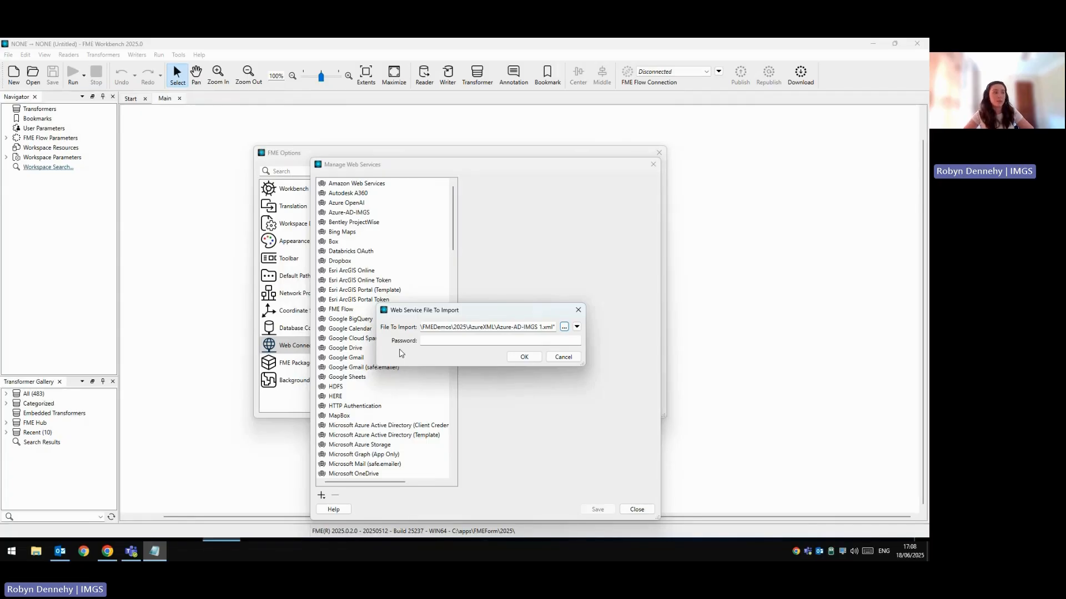
pyautogui.click(521, 357)
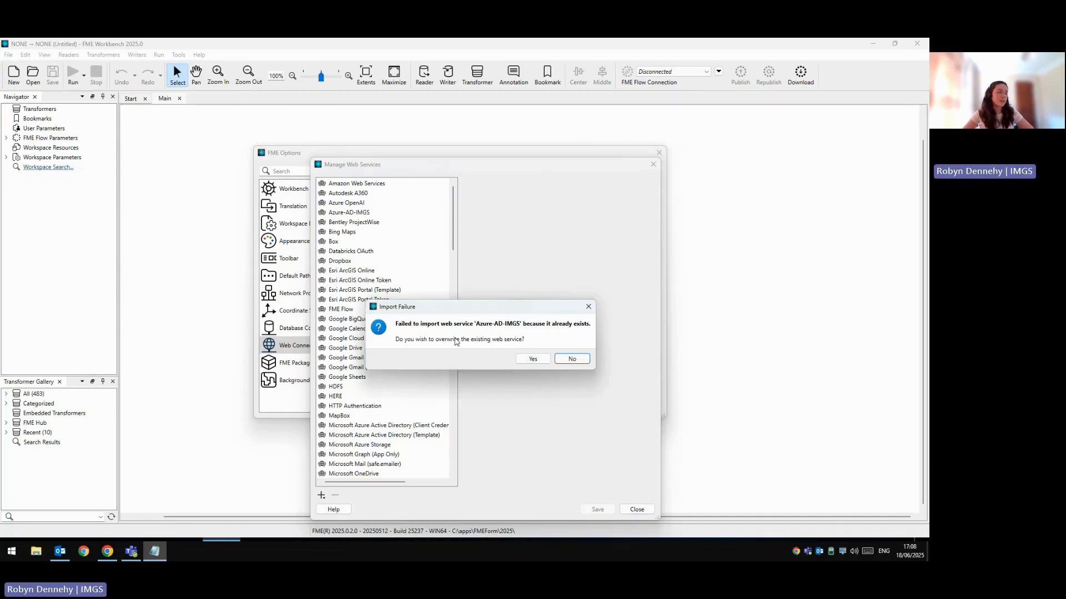
pyautogui.click(527, 362)
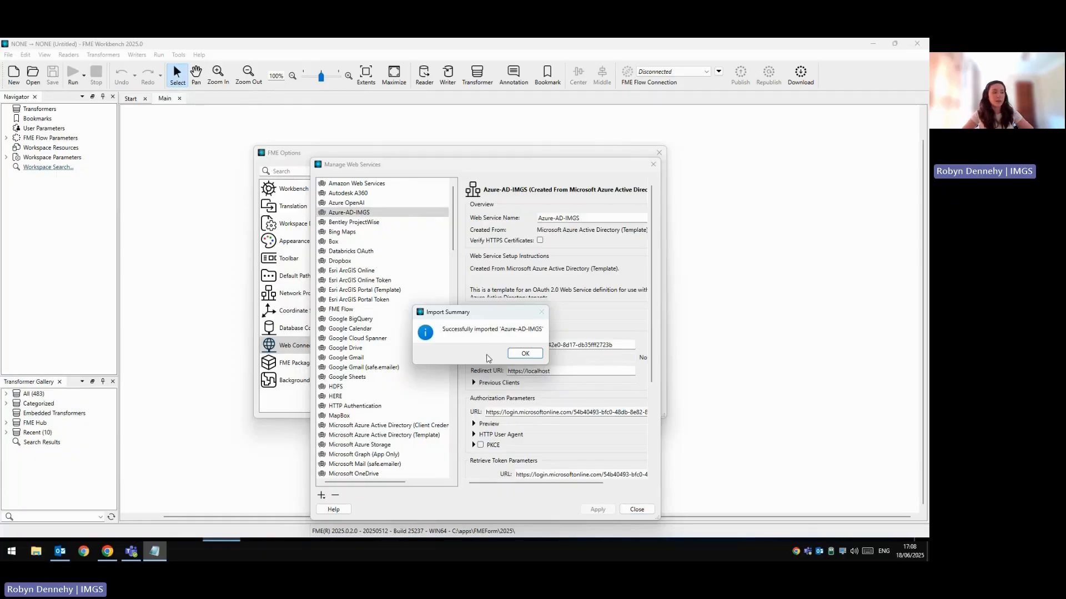
pyautogui.click(511, 358)
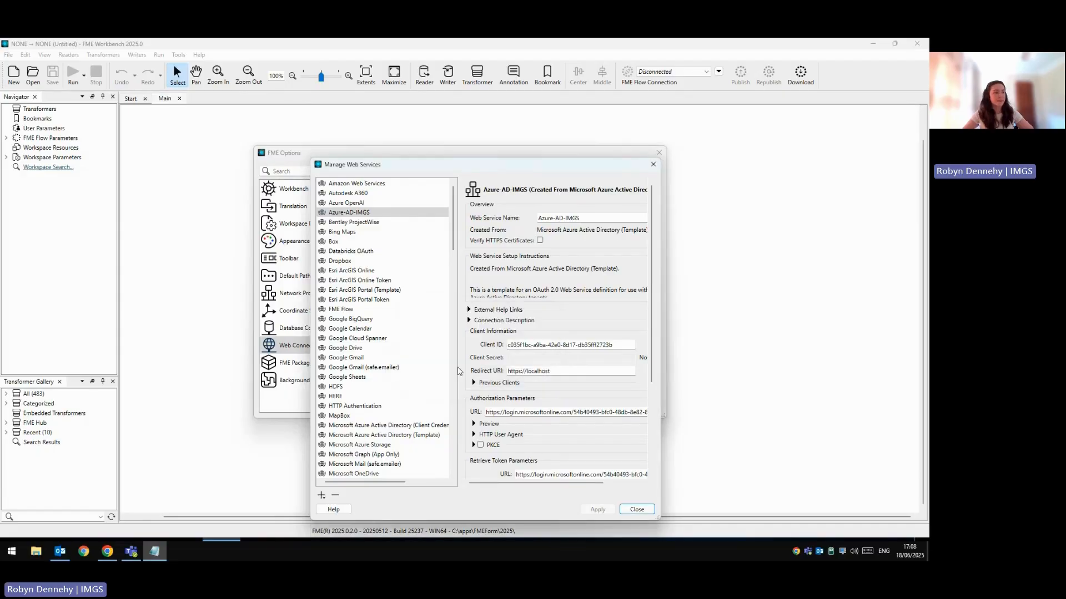
pyautogui.click(637, 510)
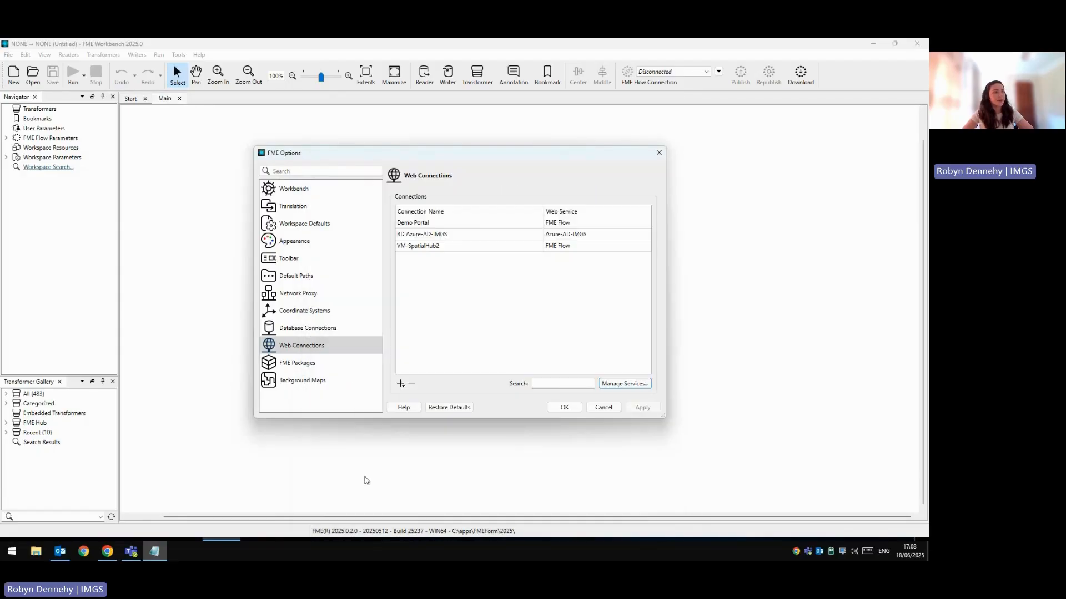
# Add a web connection named Test AD Connection for the Azure-AD-IMGS service and authorize it with the account's sign-in e-mail.
pyautogui.click(400, 384)
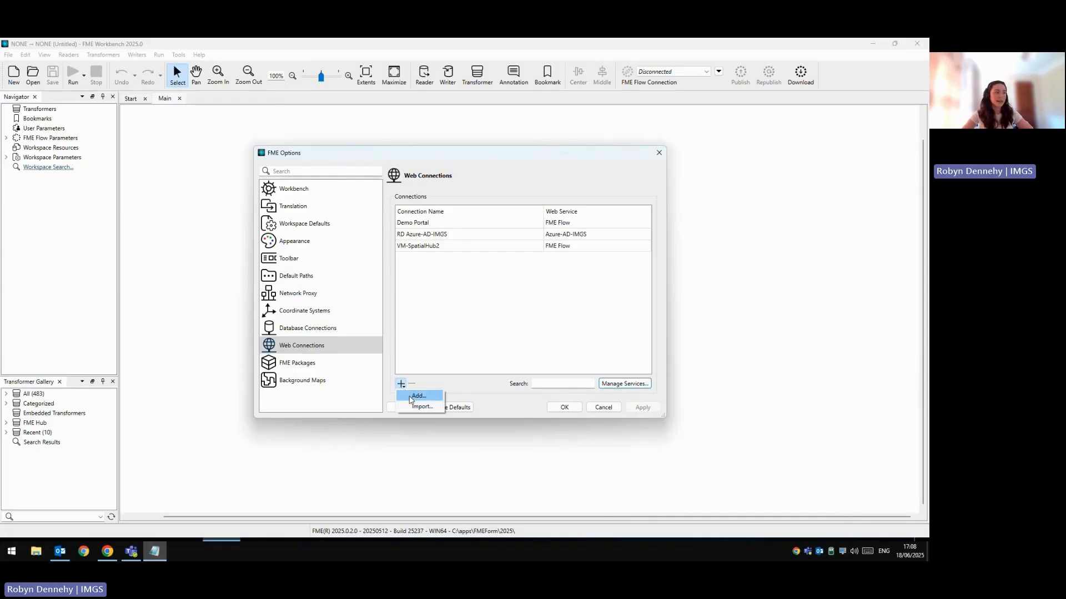
pyautogui.click(417, 396)
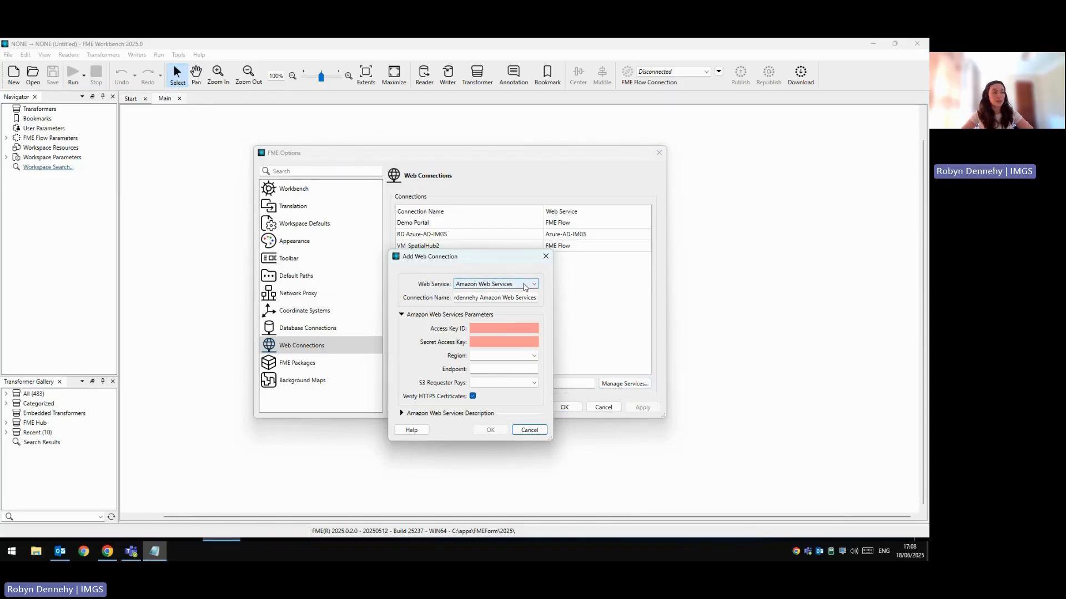
pyautogui.click(526, 285)
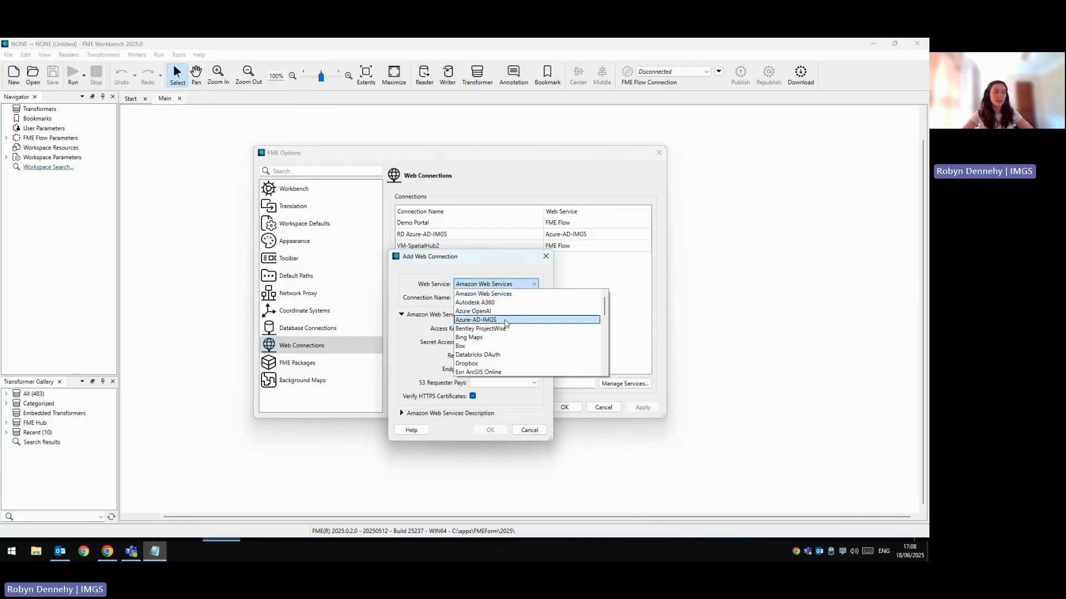
pyautogui.click(505, 321)
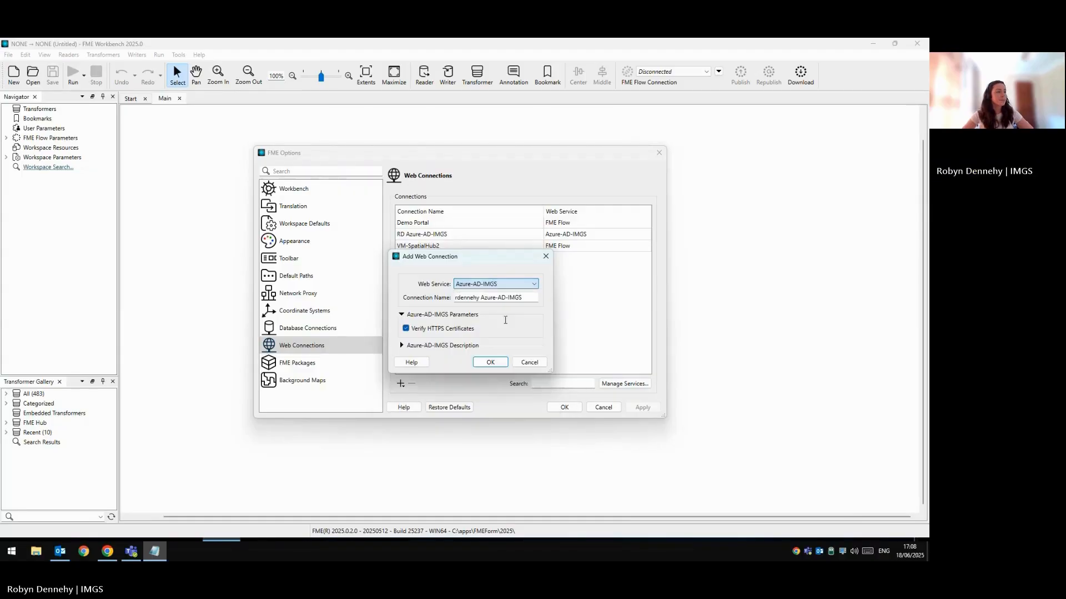
pyautogui.tripleClick(490, 298)
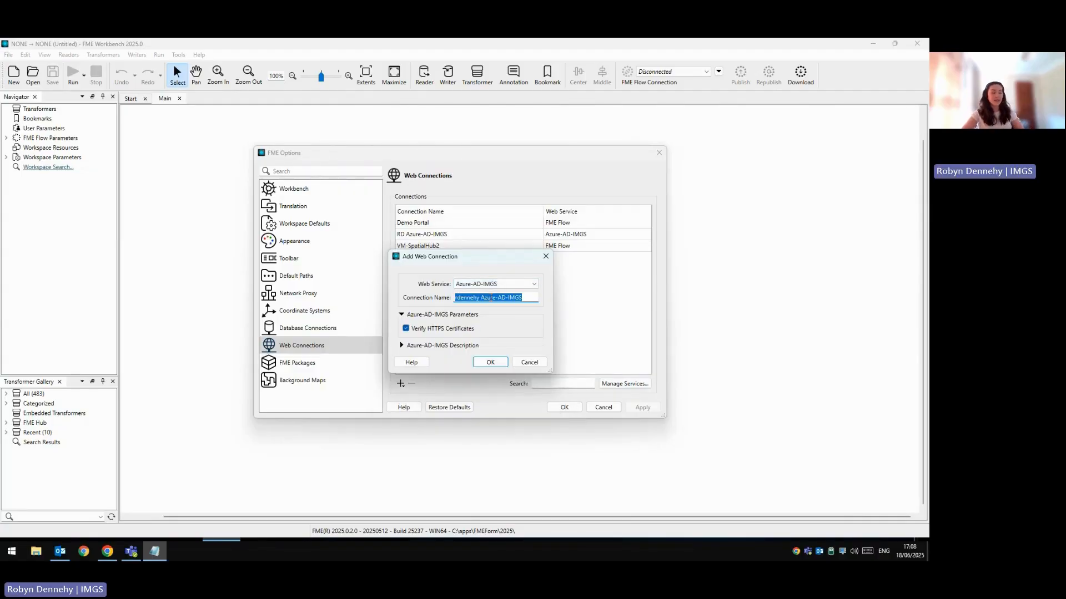
pyautogui.write('Test AD Connection')
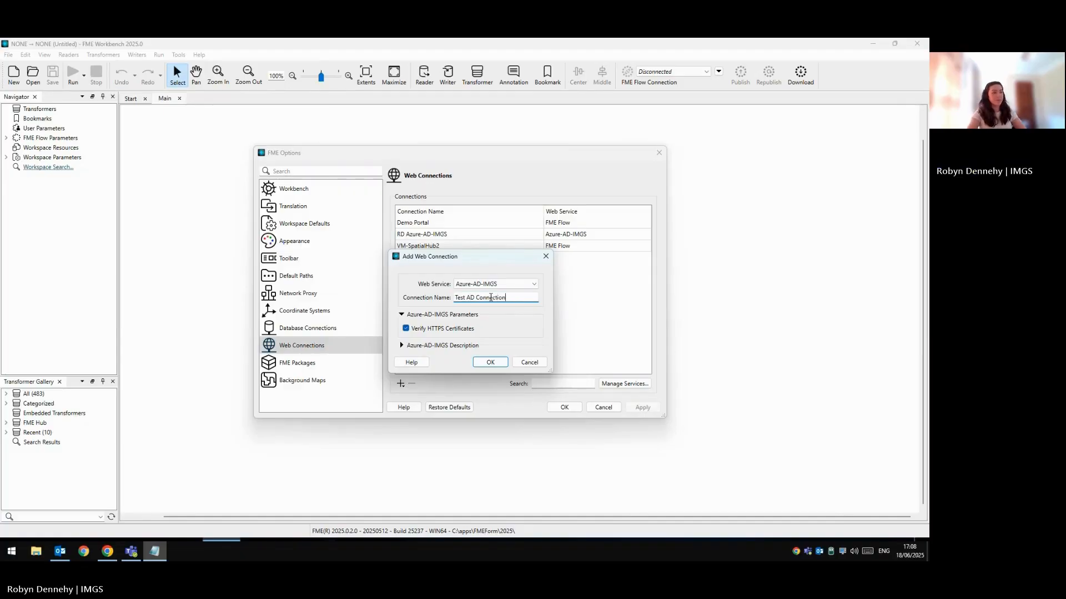
pyautogui.click(489, 363)
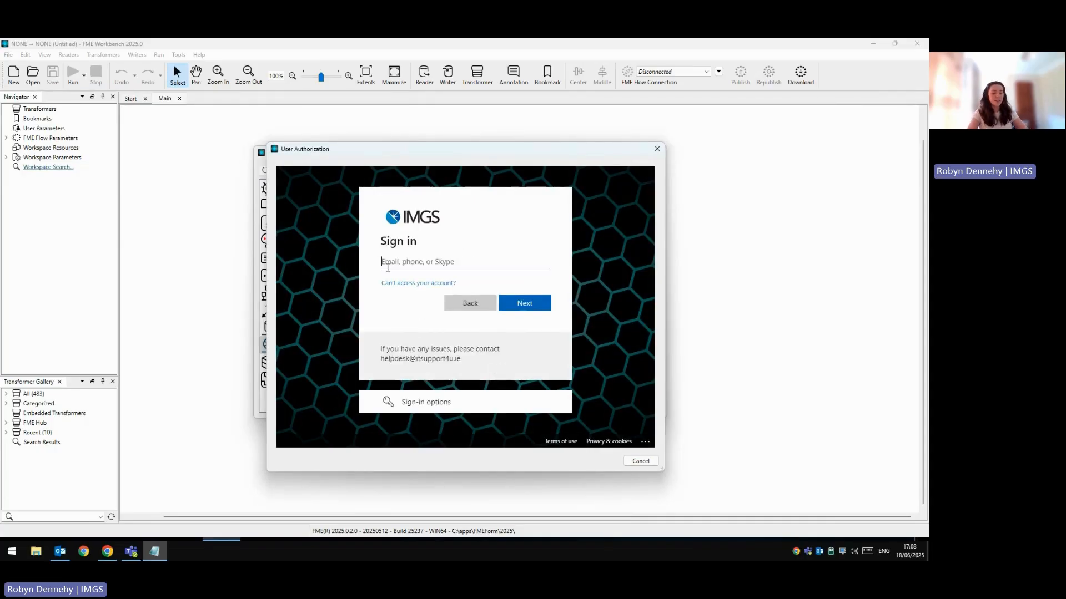
pyautogui.write('r')
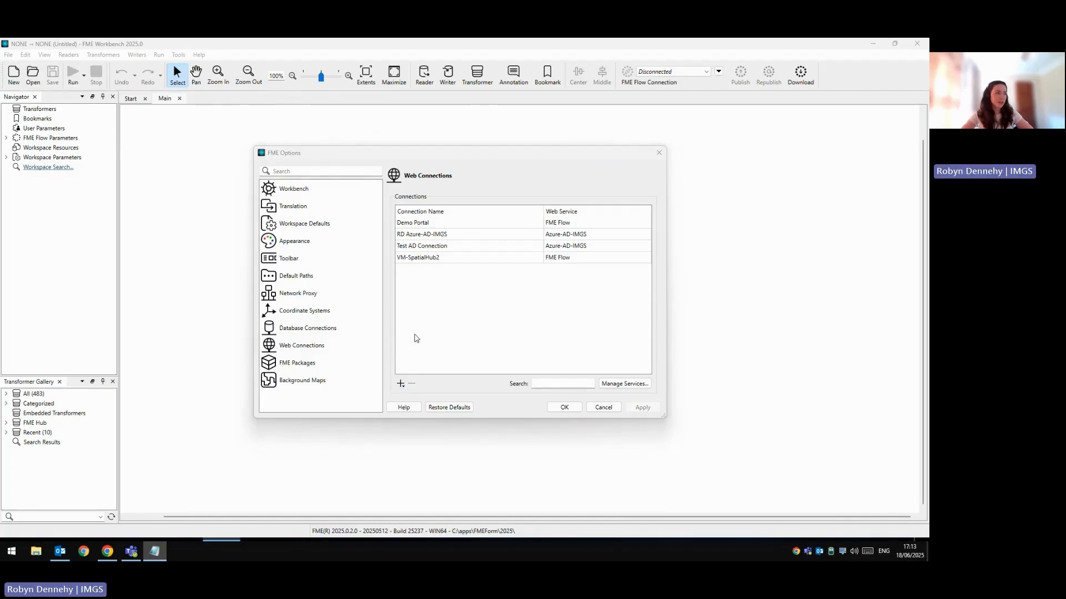
# Start a new web connection for the FME Flow service and name it Test FME Flow.
pyautogui.click(403, 386)
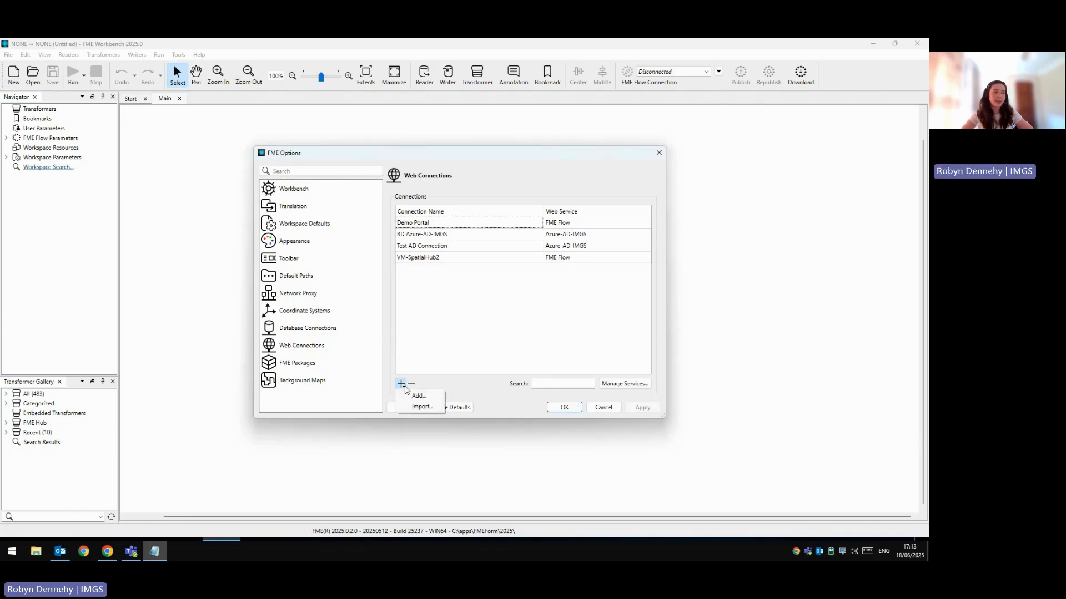
pyautogui.click(411, 396)
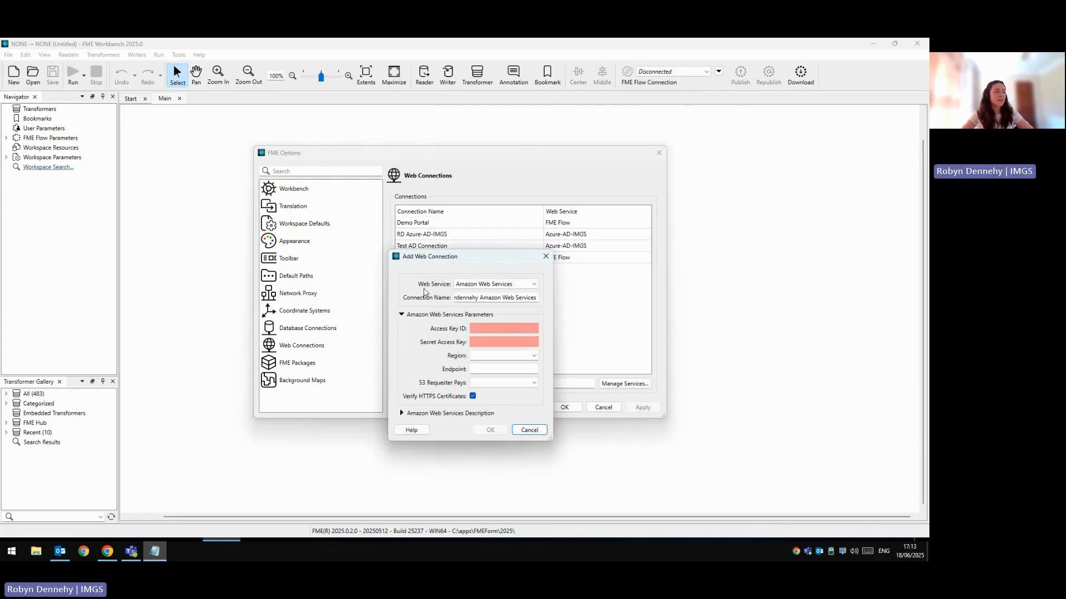
pyautogui.click(486, 285)
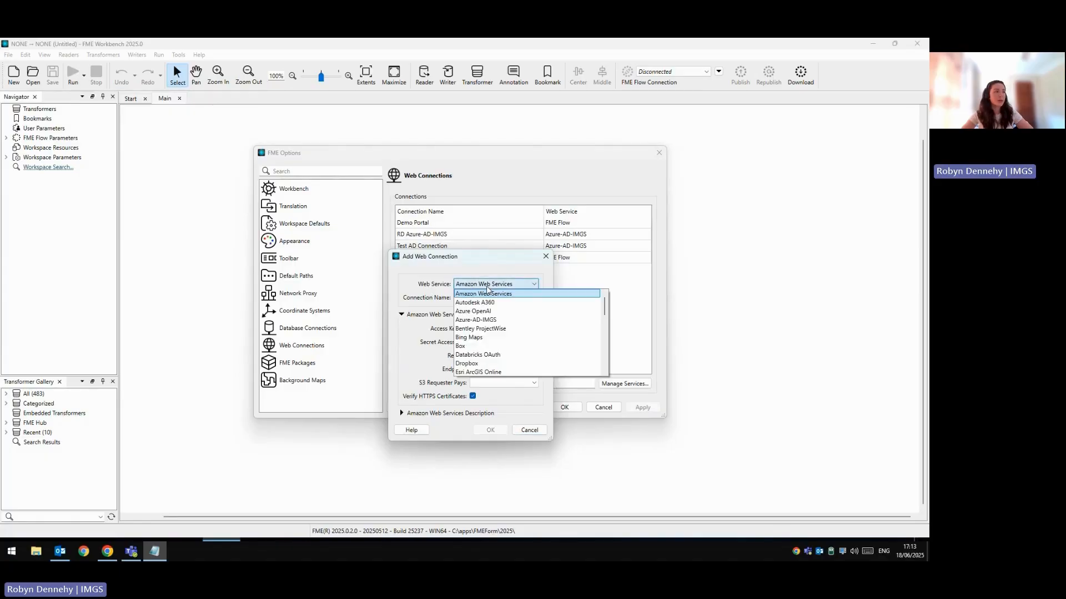
pyautogui.scroll(-2, 469, 356)
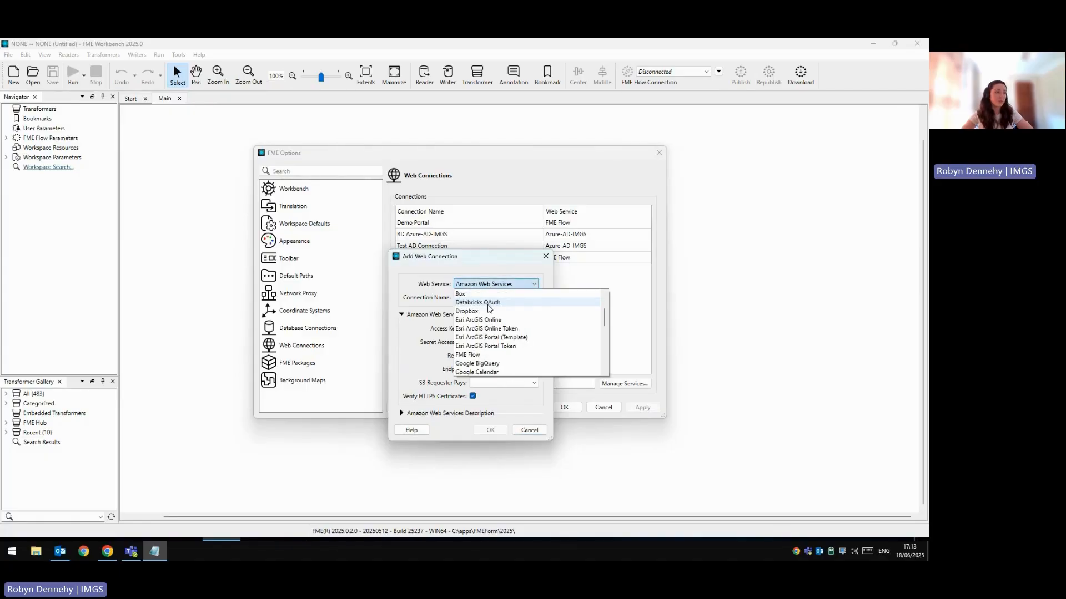
pyautogui.click(468, 355)
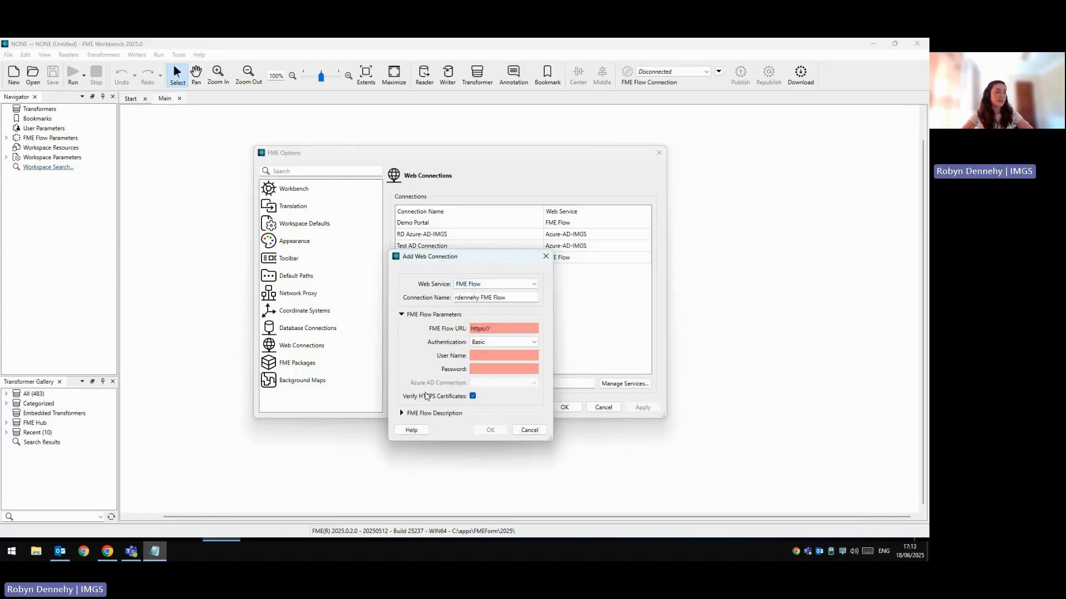
pyautogui.tripleClick(481, 298)
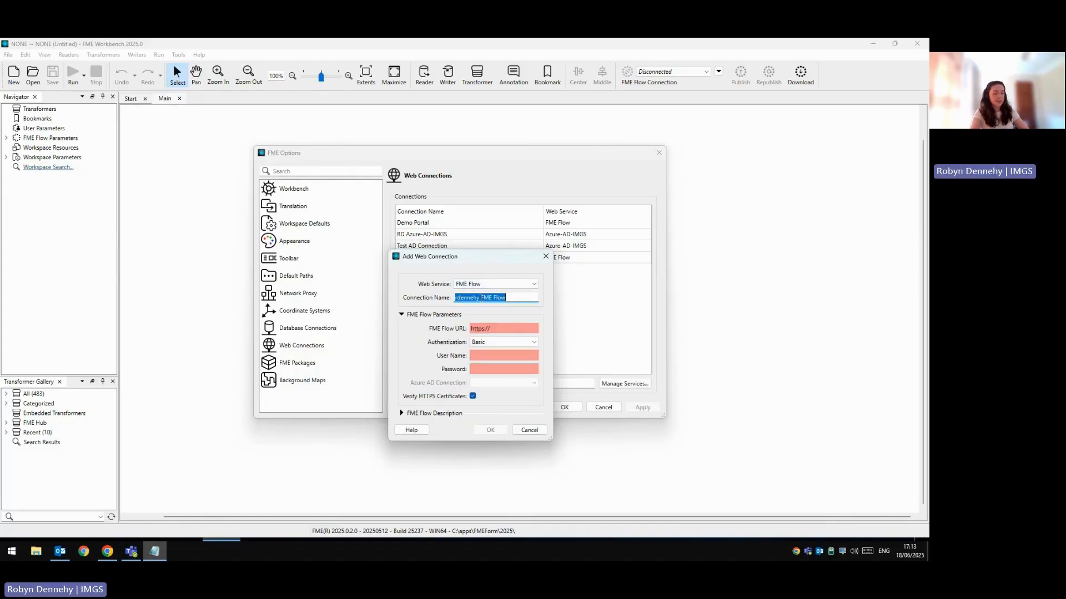
pyautogui.write('Test FME')
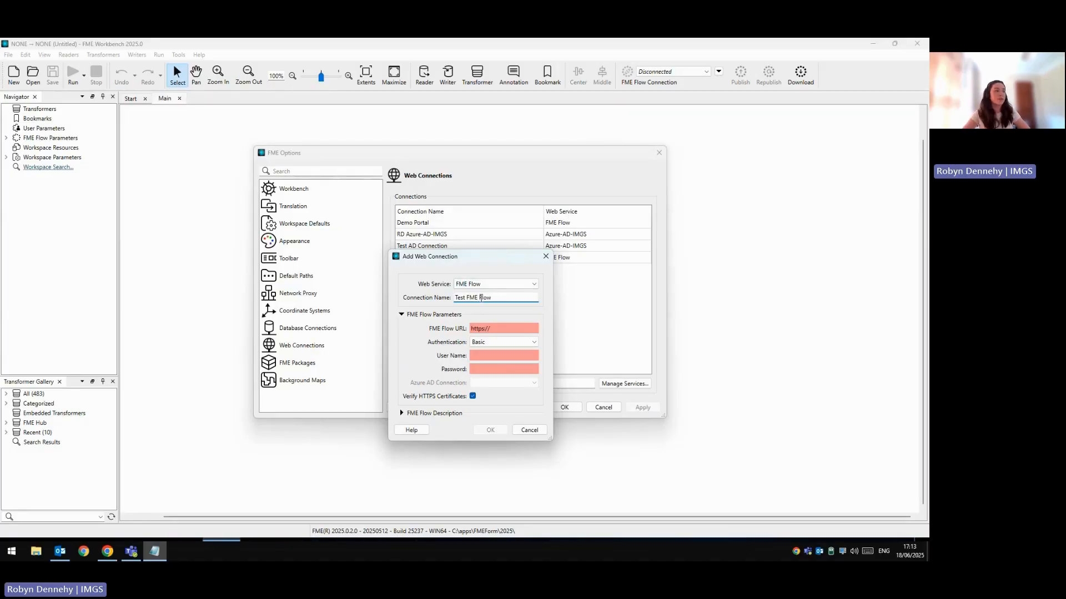
pyautogui.click(503, 331)
pyautogui.click(503, 329)
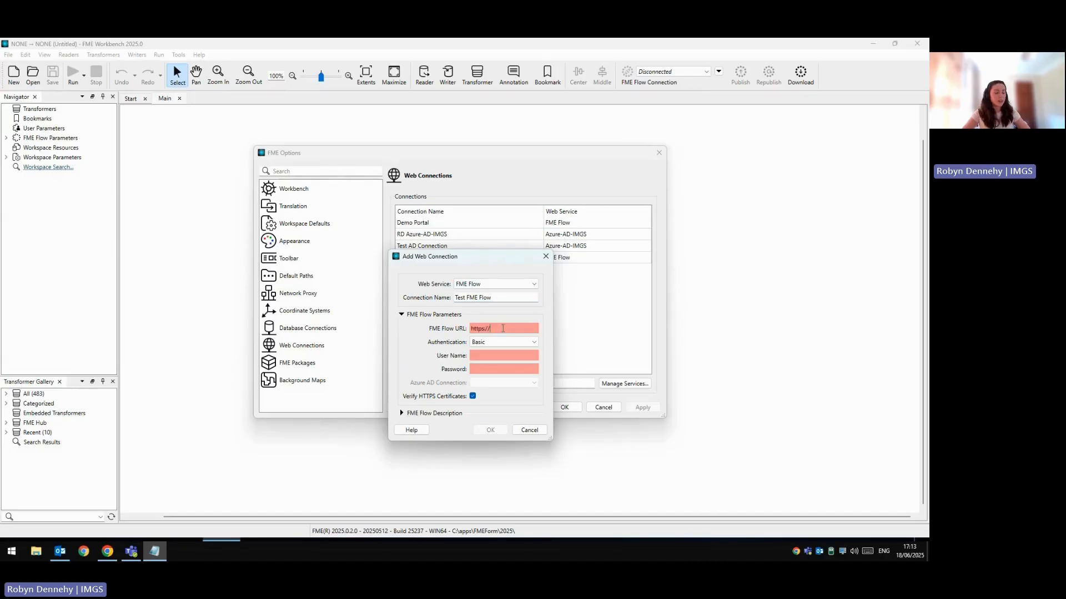
pyautogui.write('fme.da')
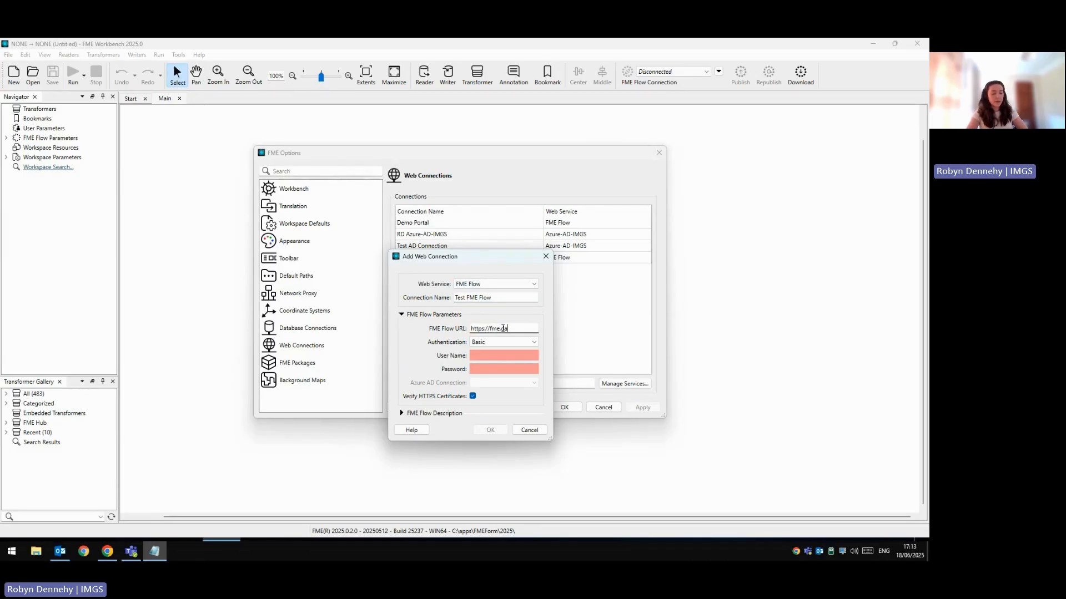
pyautogui.write('taportal')
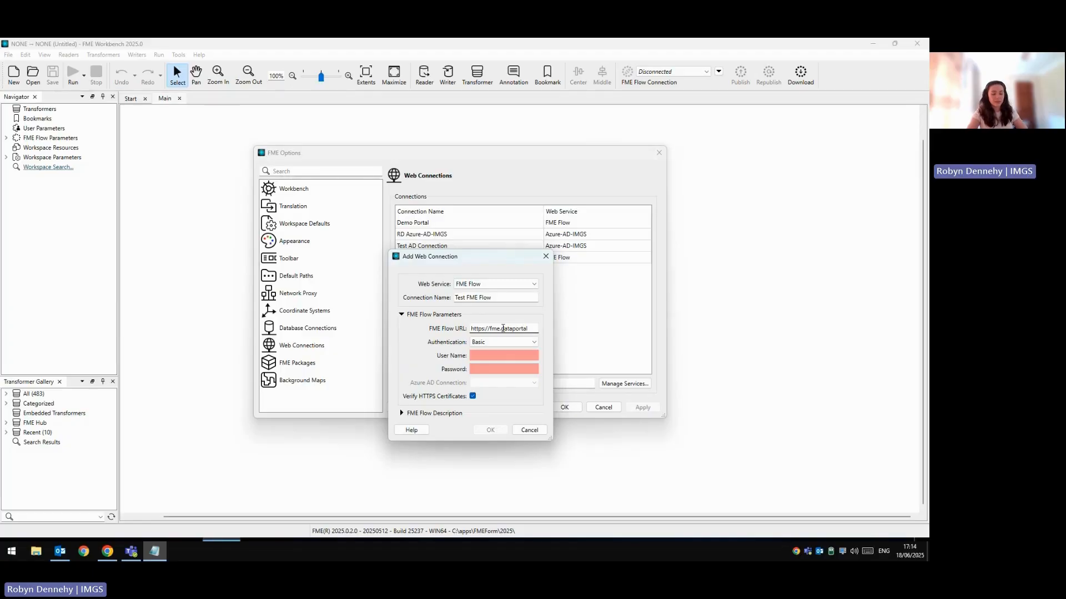
pyautogui.write('.ie/')
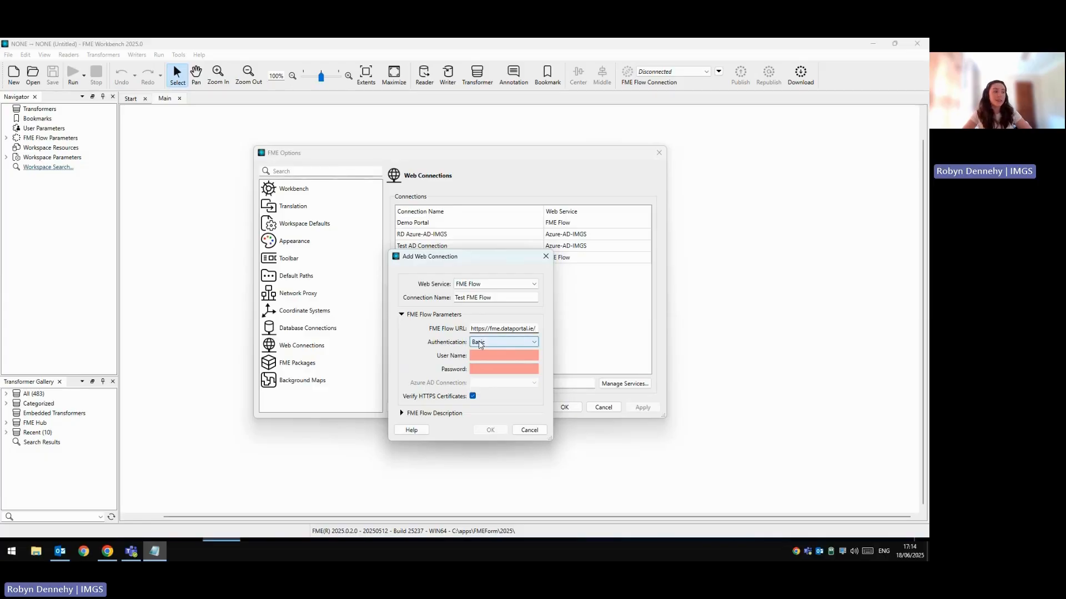
pyautogui.click(483, 343)
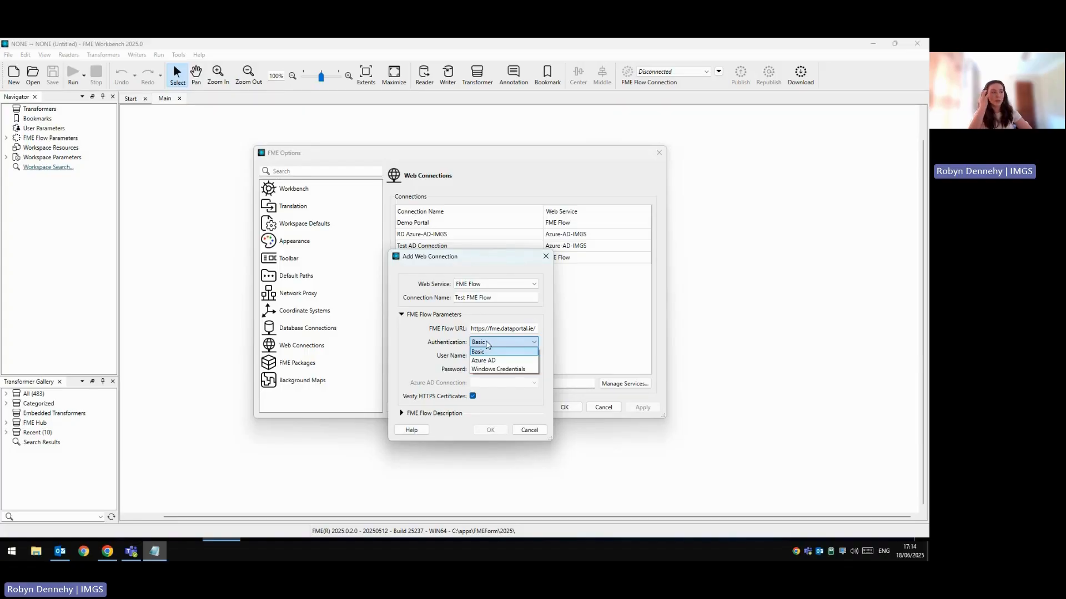
pyautogui.click(486, 360)
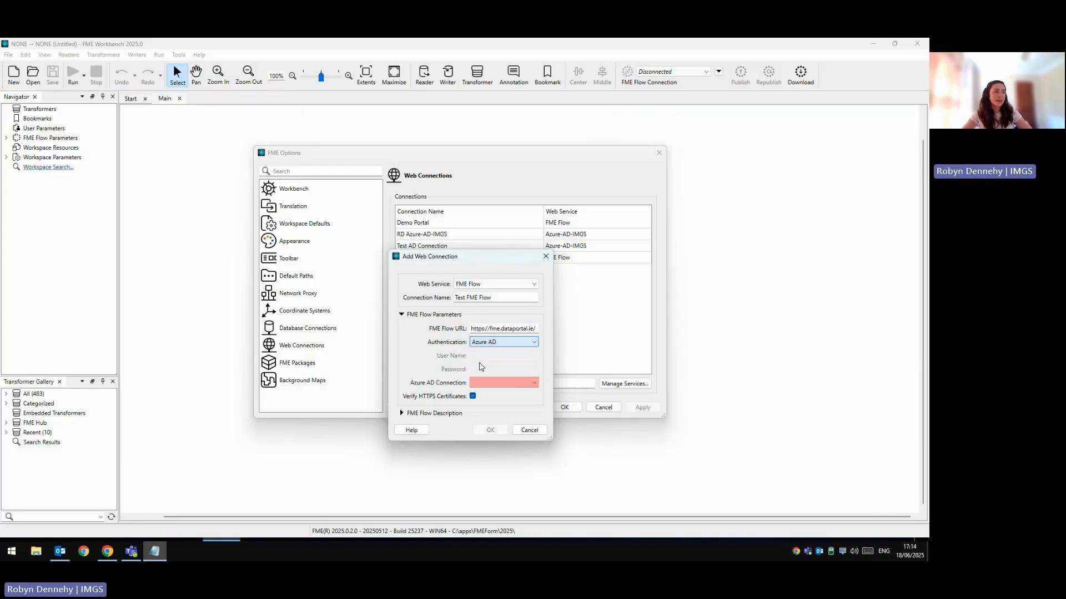
pyautogui.moveTo(431, 261); pyautogui.dragTo(486, 274)
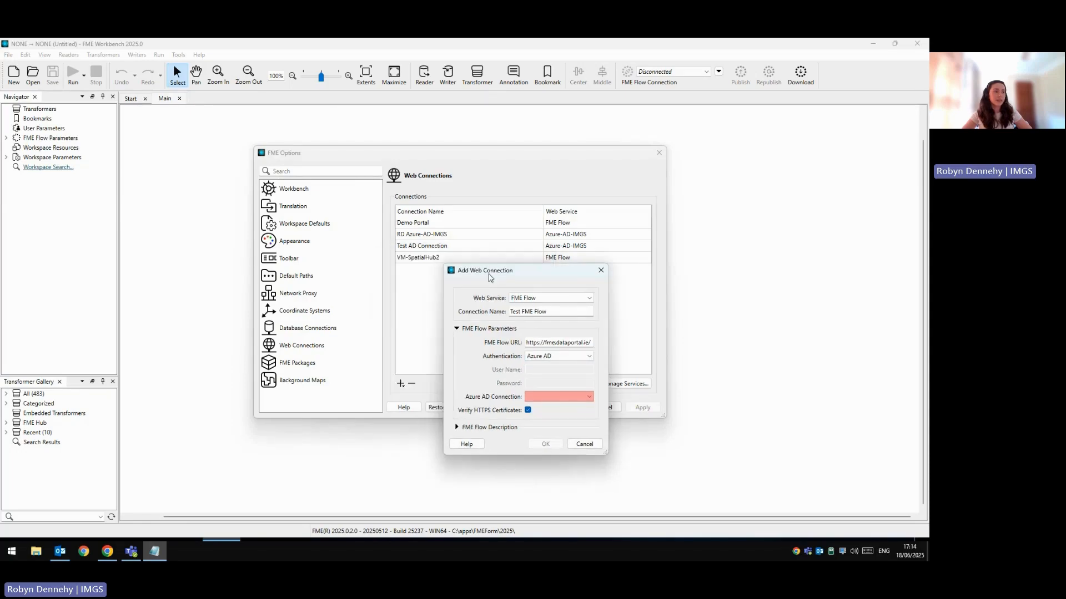
# Set the new connection's Azure AD connection to Test AD Connection, save it, and accept the FME options.
pyautogui.click(545, 397)
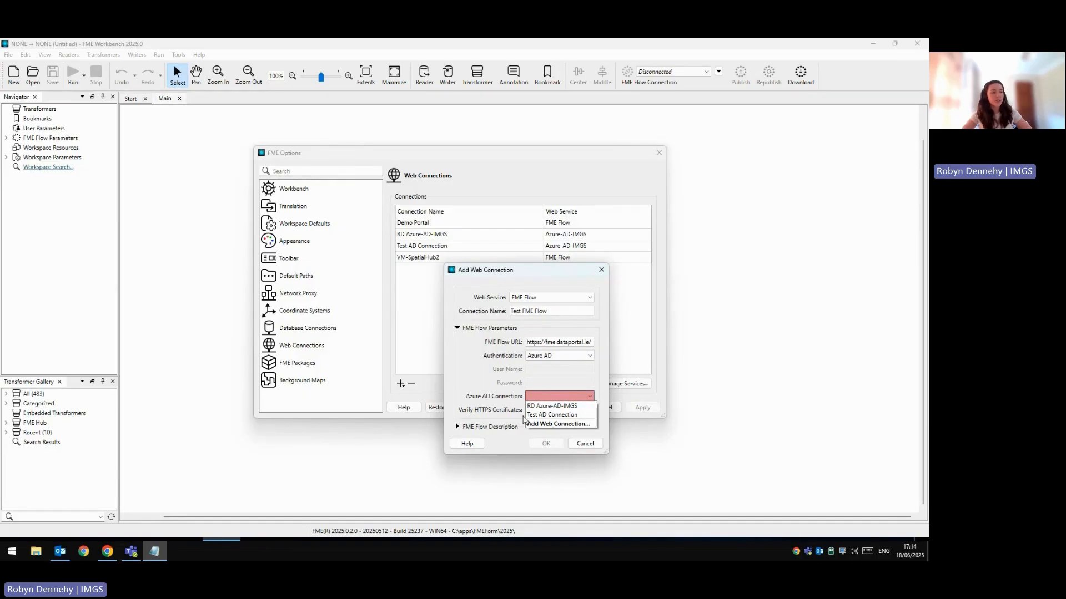
pyautogui.click(534, 416)
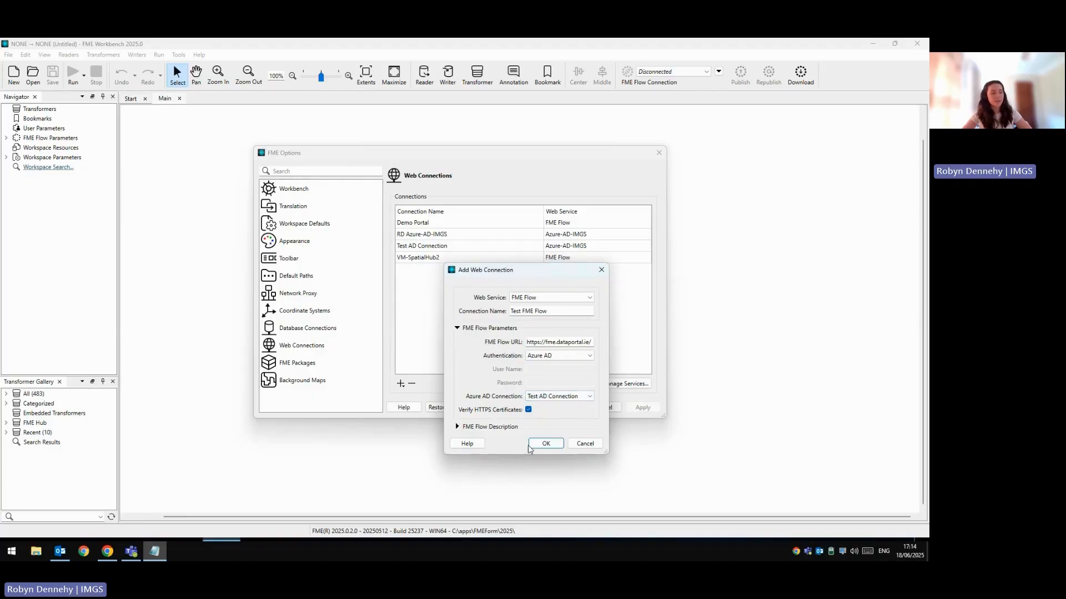
pyautogui.click(546, 444)
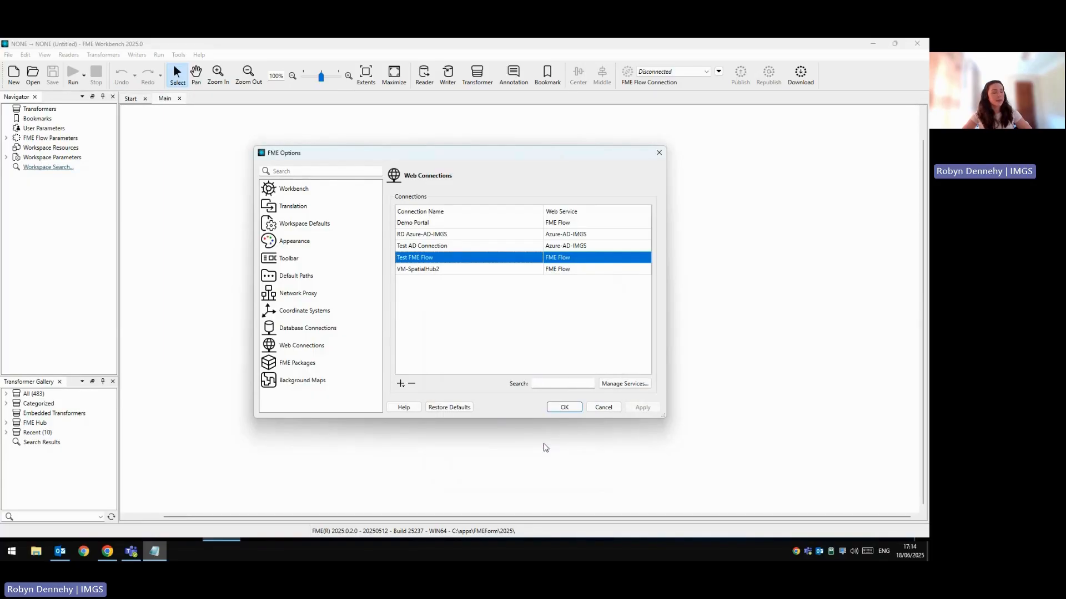
pyautogui.click(559, 408)
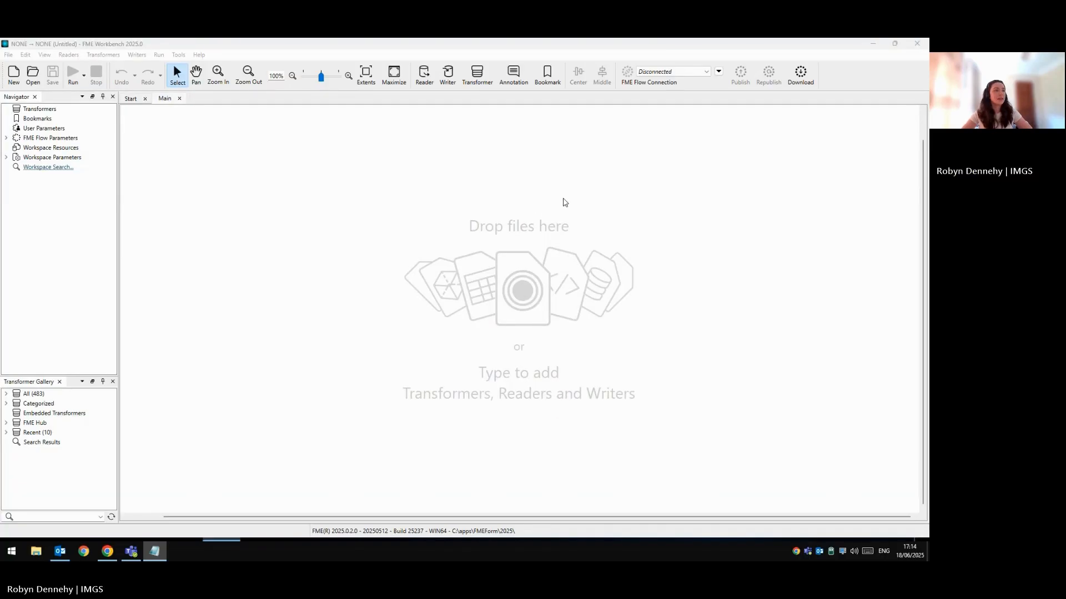
# Connect the workspace to FME Flow using the Test FME Flow connection.
pyautogui.click(668, 74)
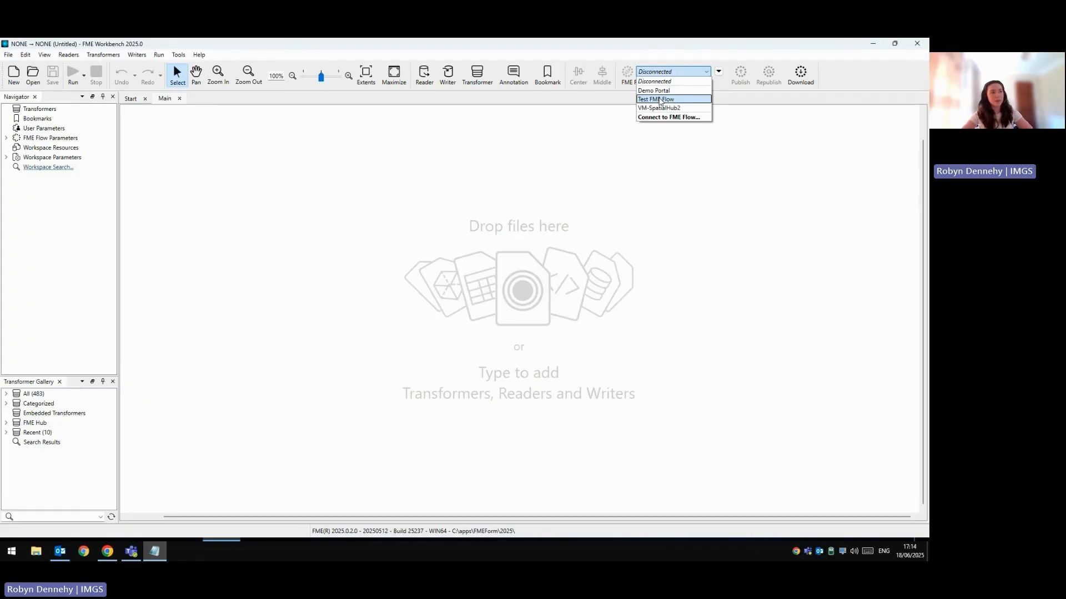
pyautogui.click(659, 100)
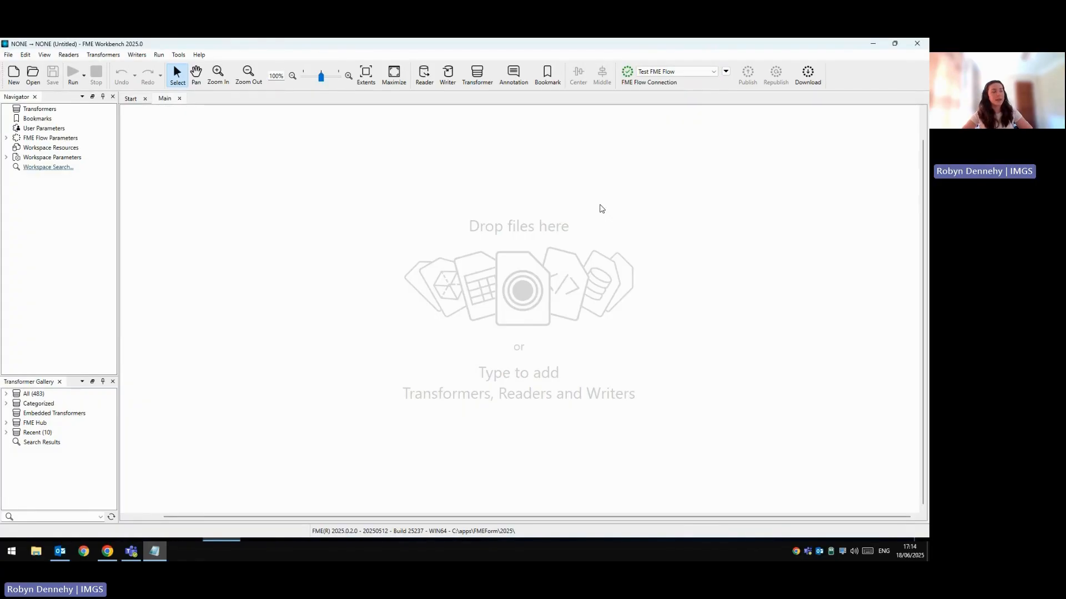